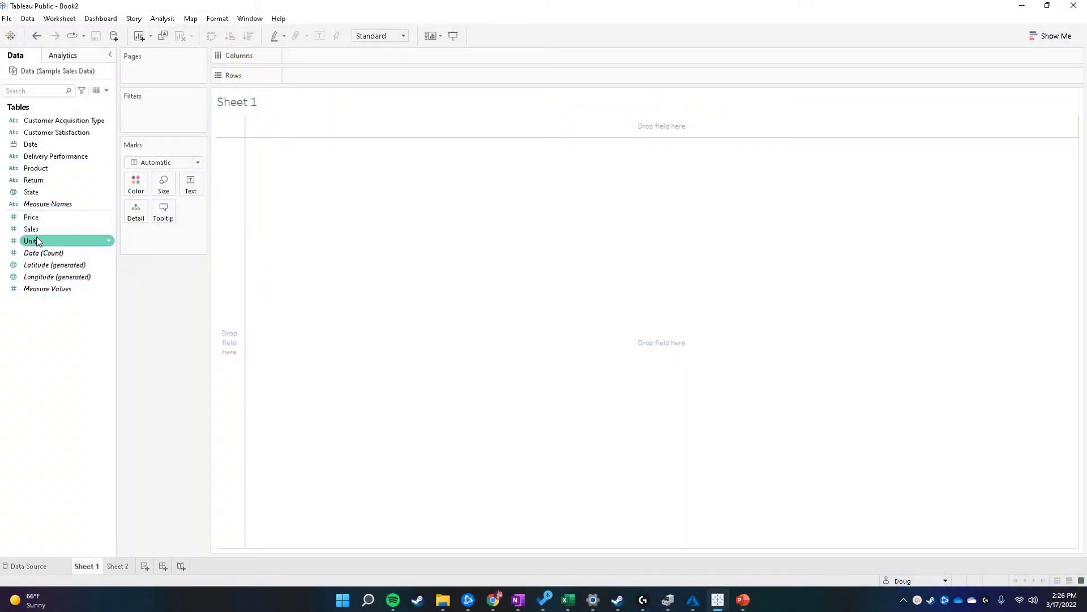
Chart Sales as a bar on Sheet 1 and change its aggregation from Sum to Average
left_click(35, 231)
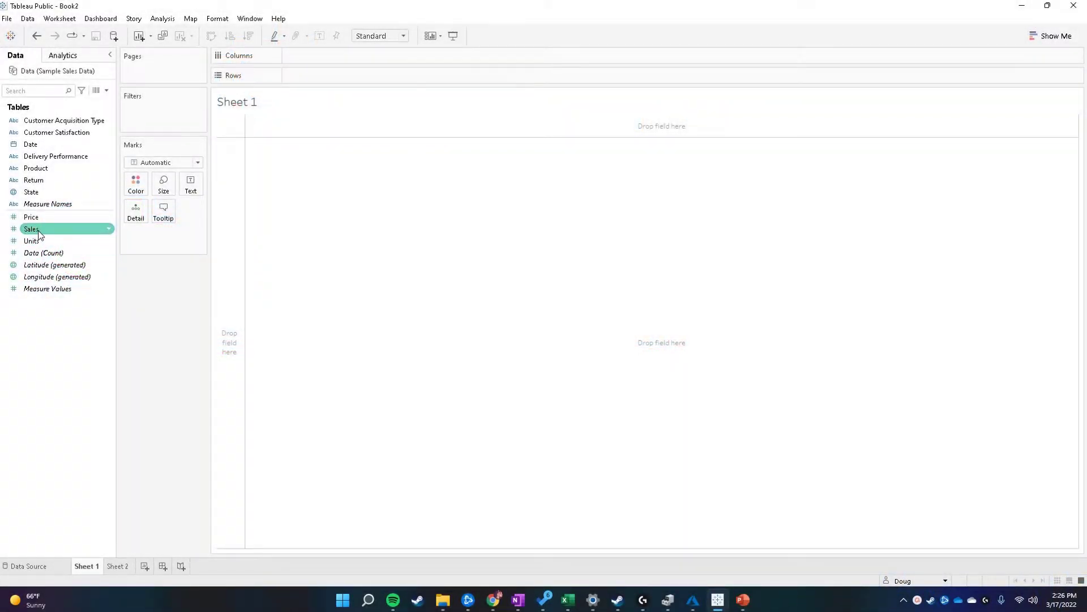
double_click(34, 229)
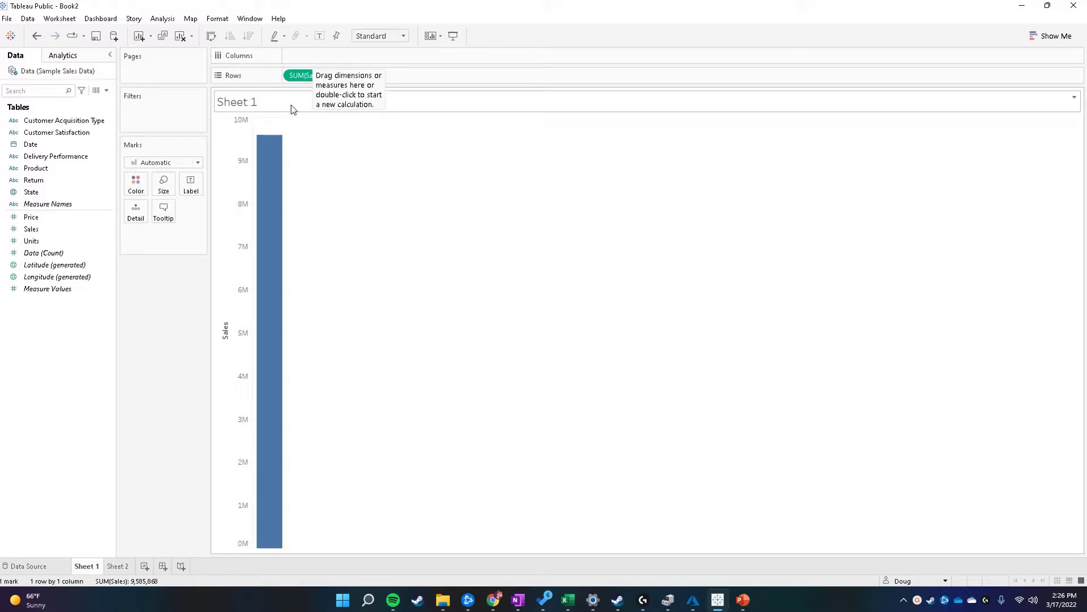
mouse_move(327, 76)
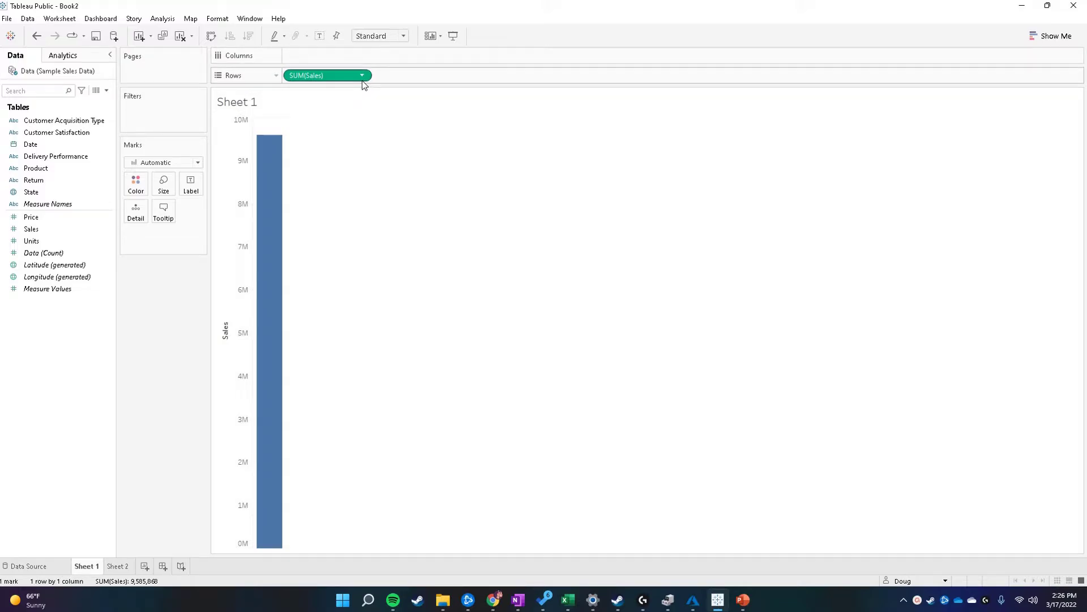
left_click(363, 76)
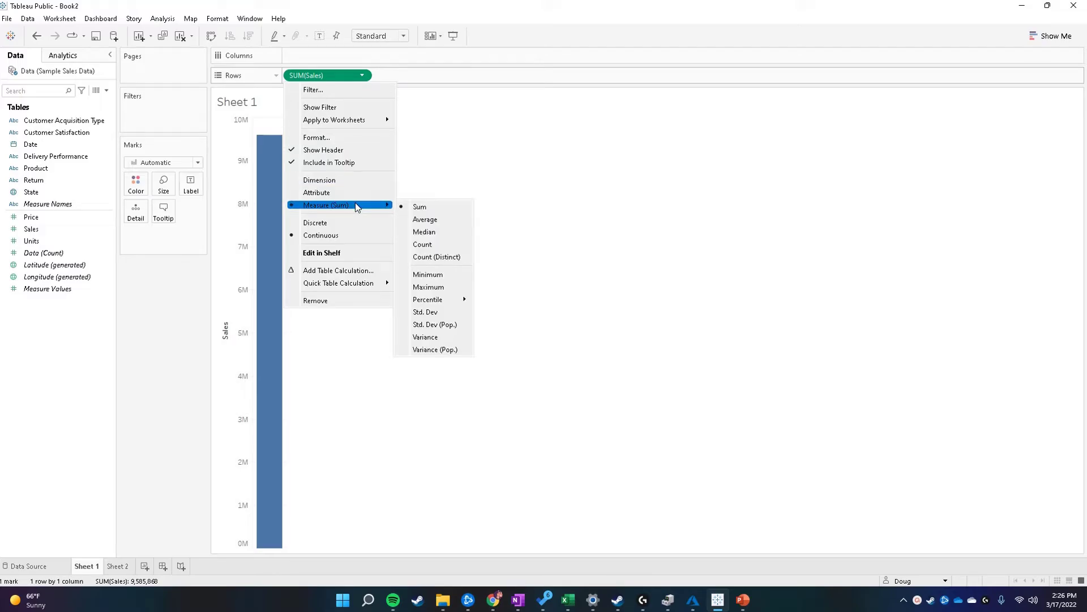
mouse_move(327, 205)
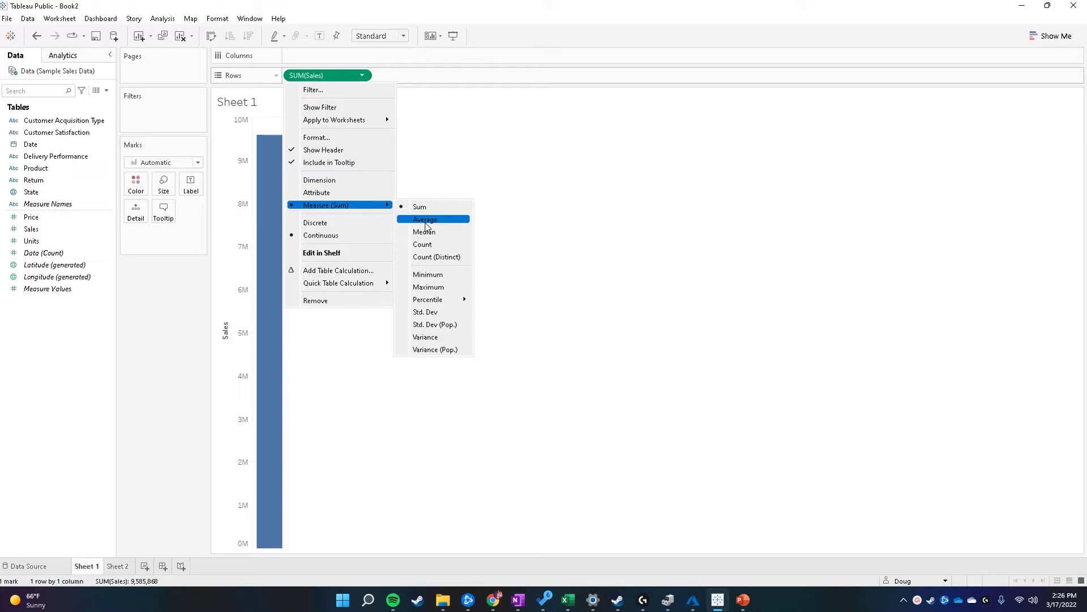
left_click(427, 223)
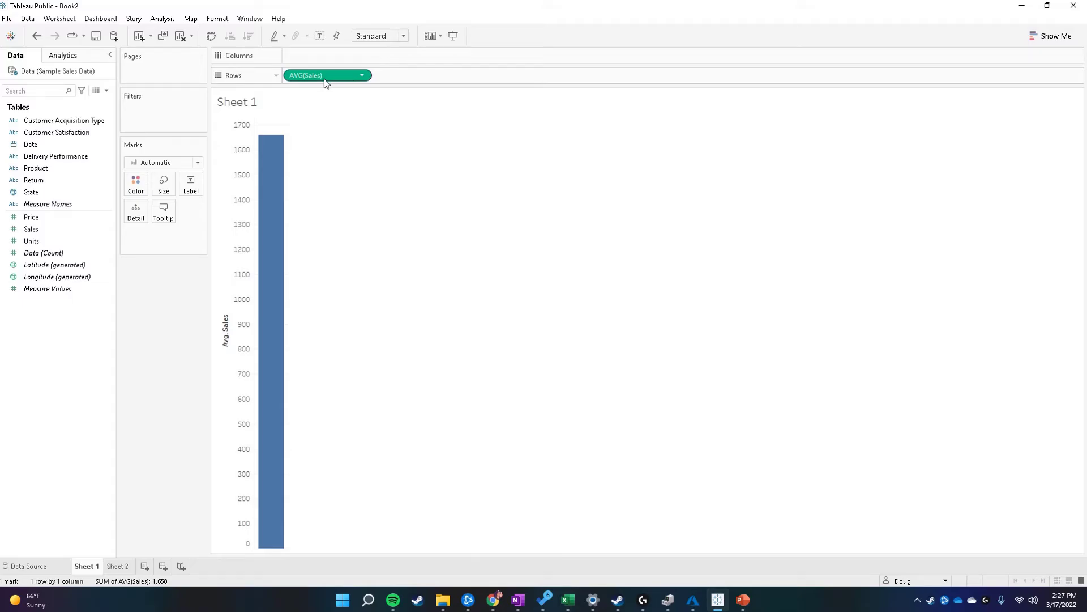
Remove AVG(Sales) from Rows, set Sales' default aggregation to Average, and re-add Sales
left_click_drag(323, 80, 94, 138)
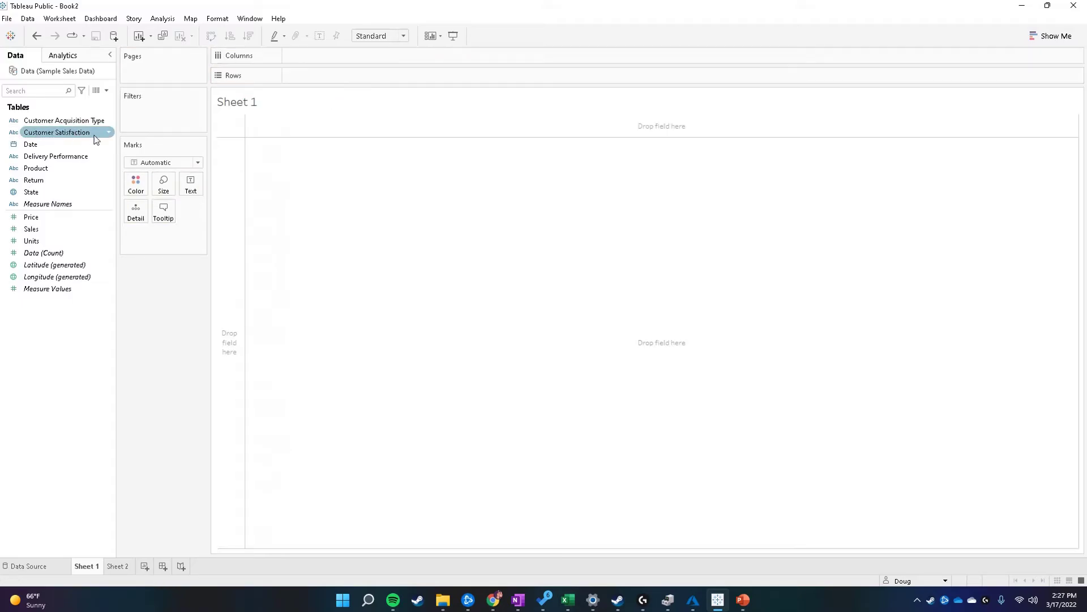
right_click(36, 233)
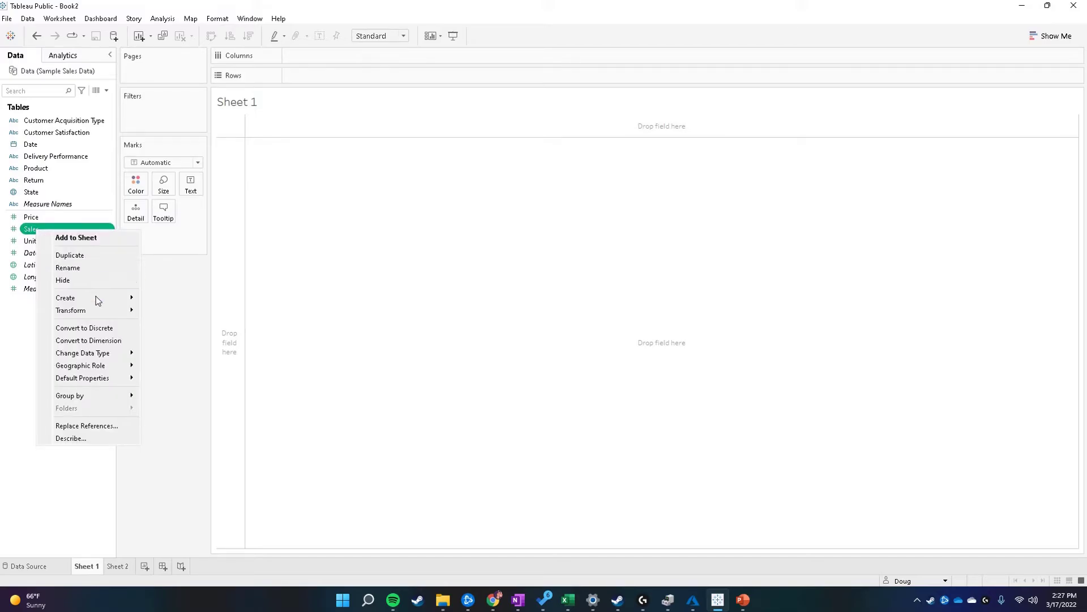
mouse_move(82, 377)
mouse_move(176, 417)
left_click(263, 432)
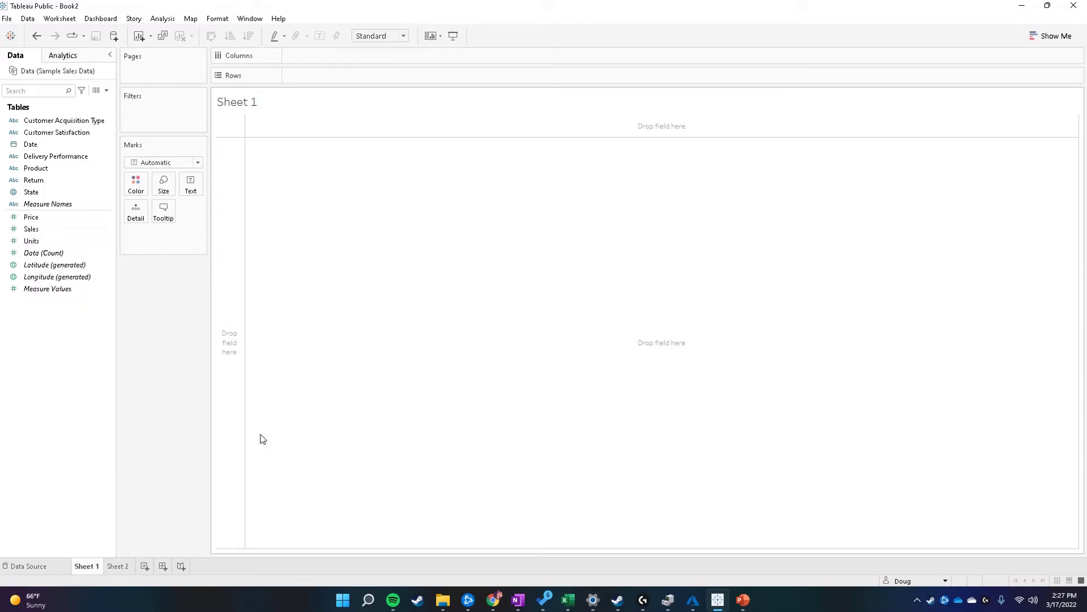
double_click(38, 229)
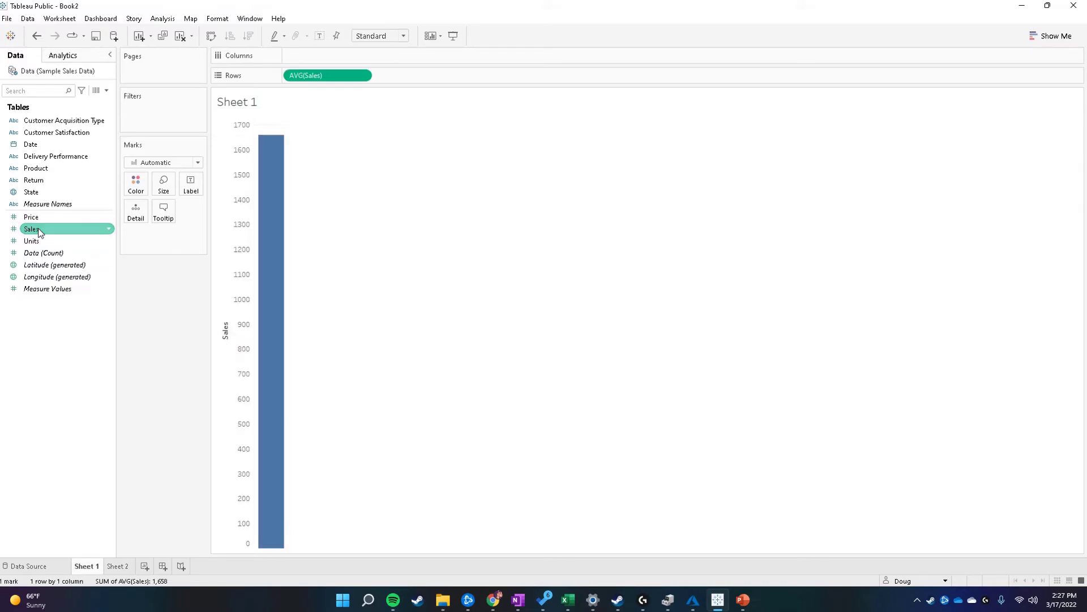
mouse_move(323, 76)
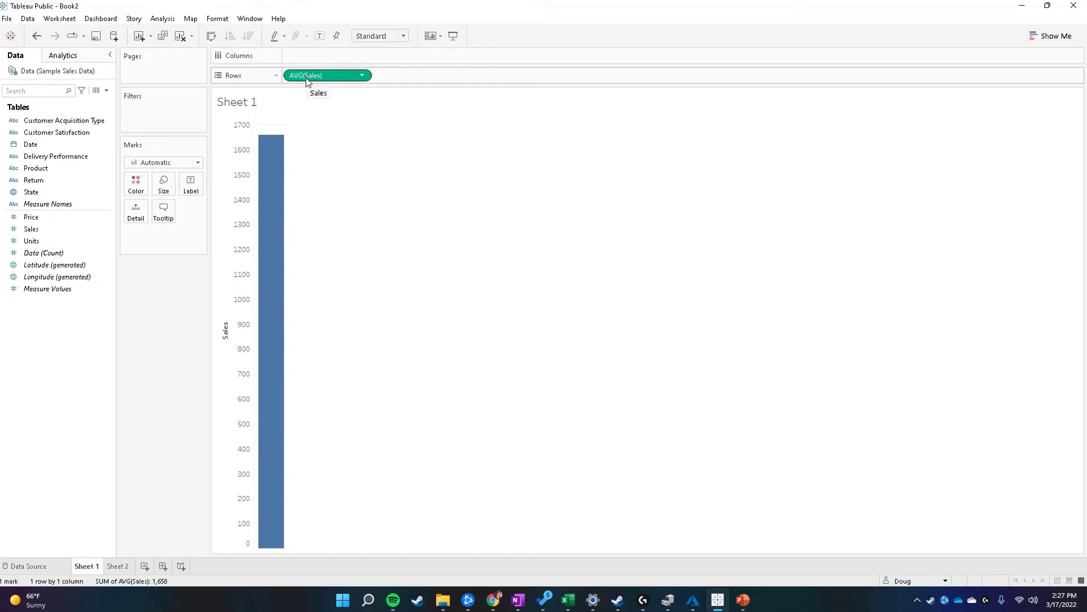
Create Sheet 3 and chart Sales there, which shows AVG(Sales) of about 1,658
left_click(145, 566)
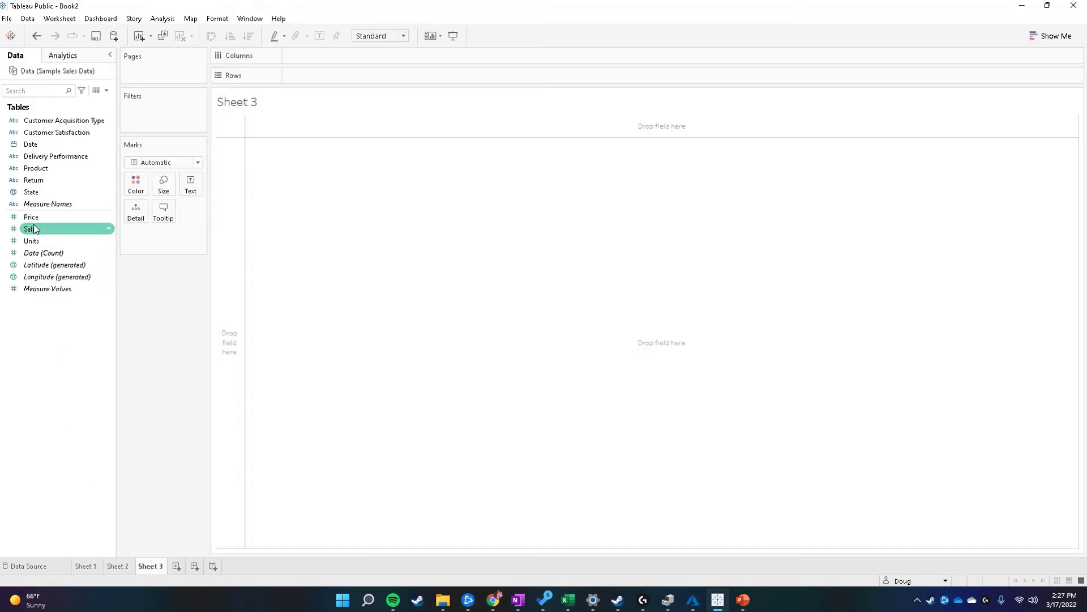
double_click(34, 231)
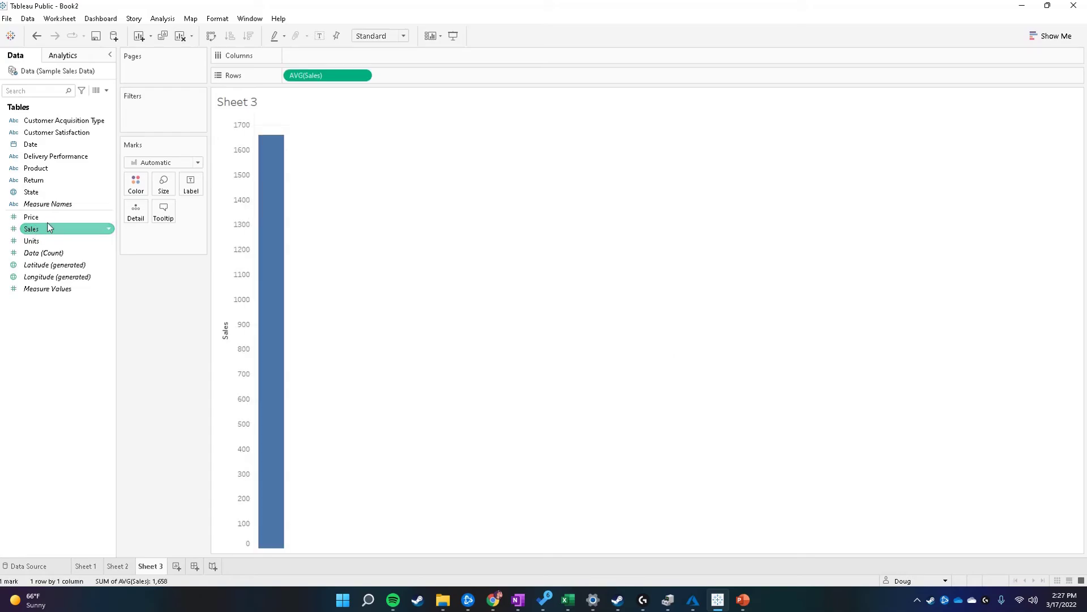